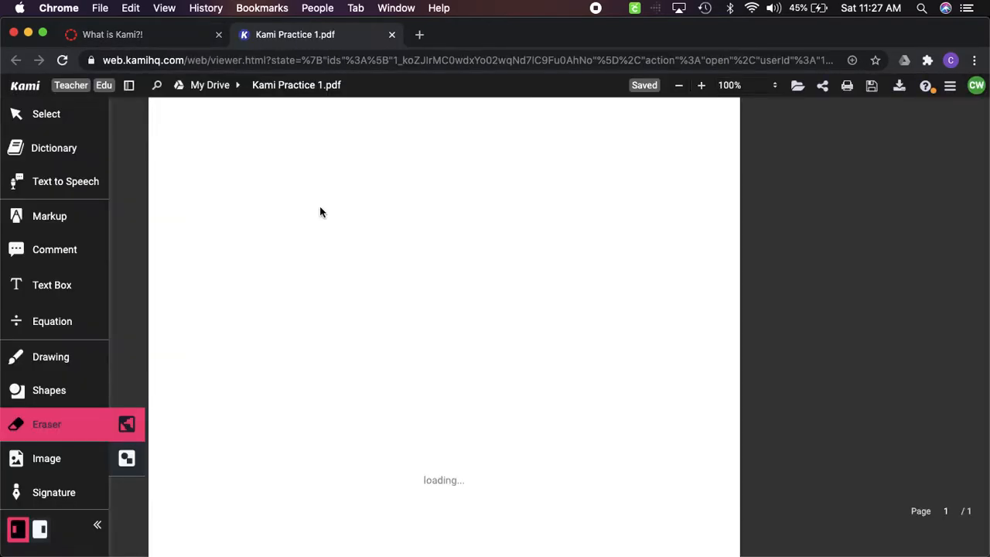
Have the words "Use Kami tools" in item 1 read aloud with Text to Speech and view the reading speed setting
click(67, 187)
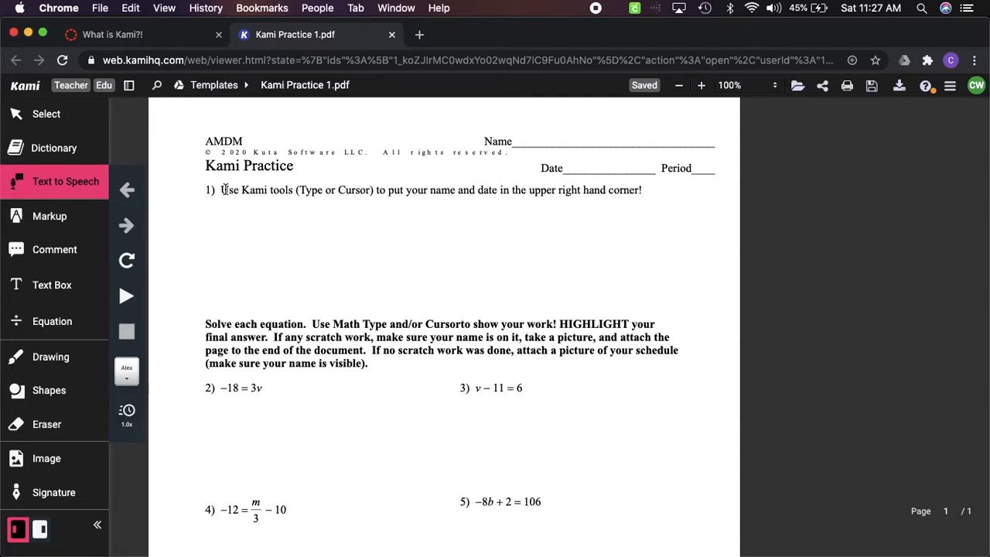
drag(223, 189, 294, 189)
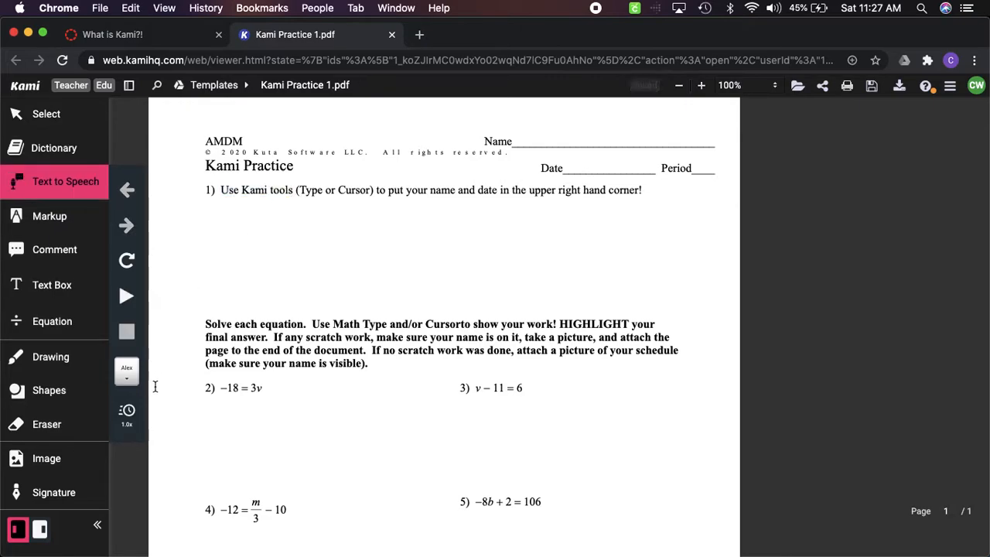
click(128, 409)
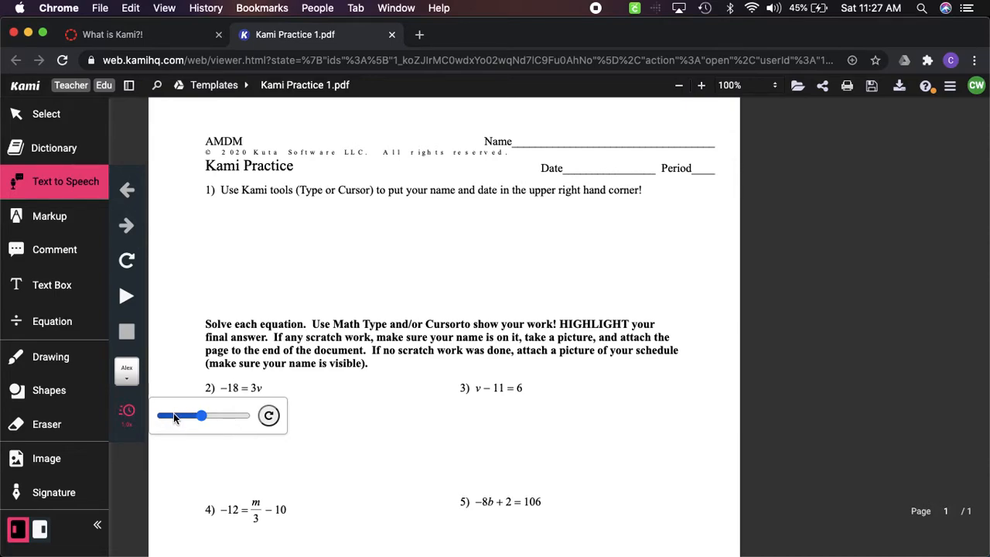
click(217, 256)
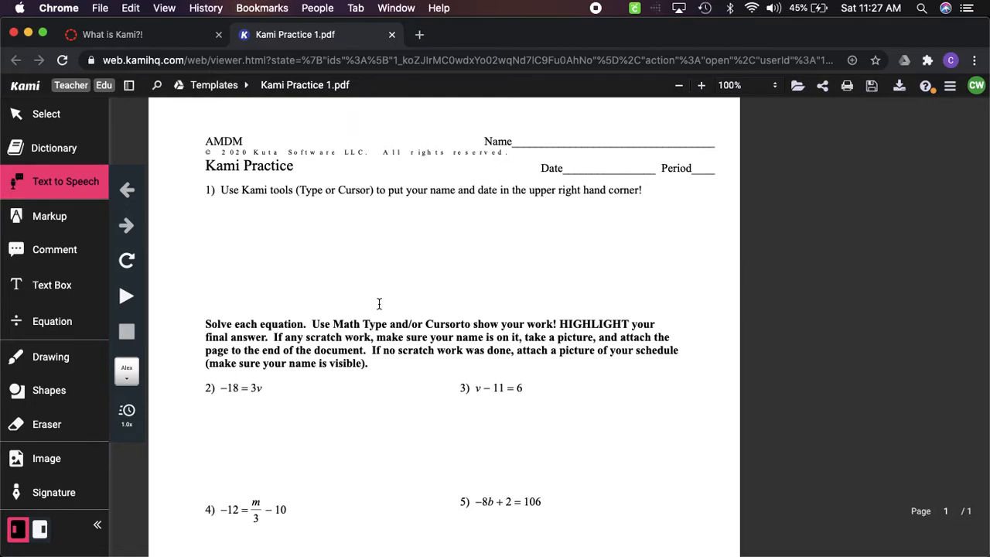
Highlight the words "Use Kami tools" in item 1 in green with the Text Highlighter
click(56, 224)
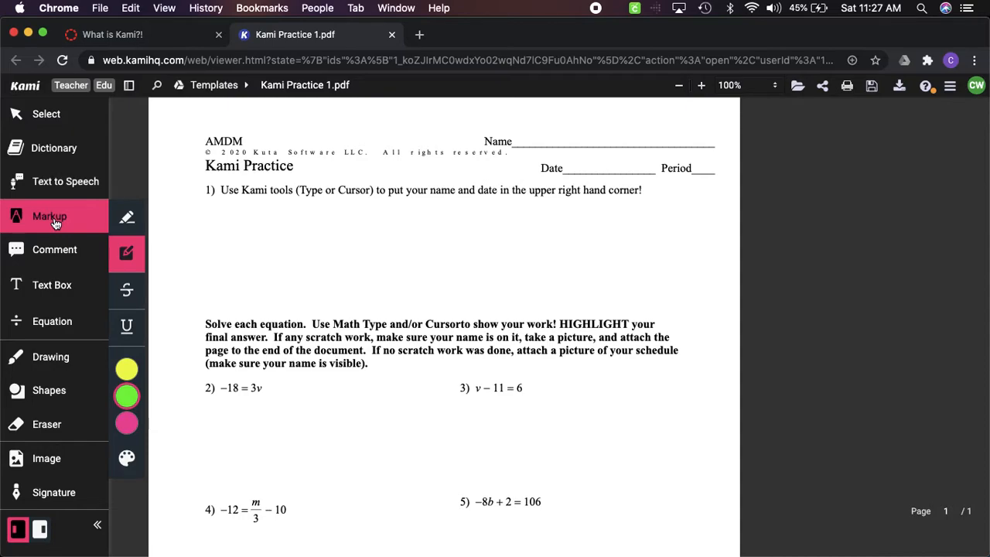
click(131, 222)
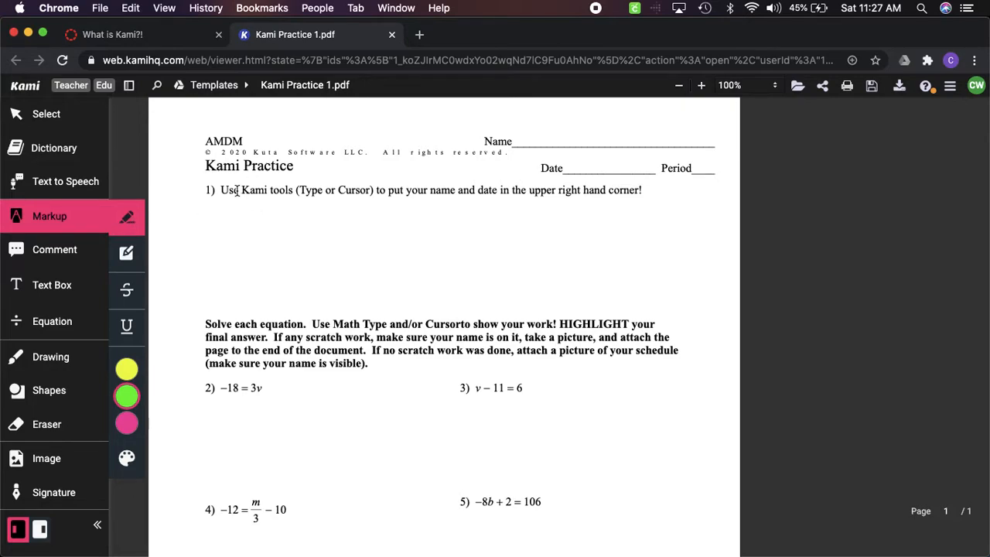
drag(223, 187, 293, 190)
mouse_move(138, 398)
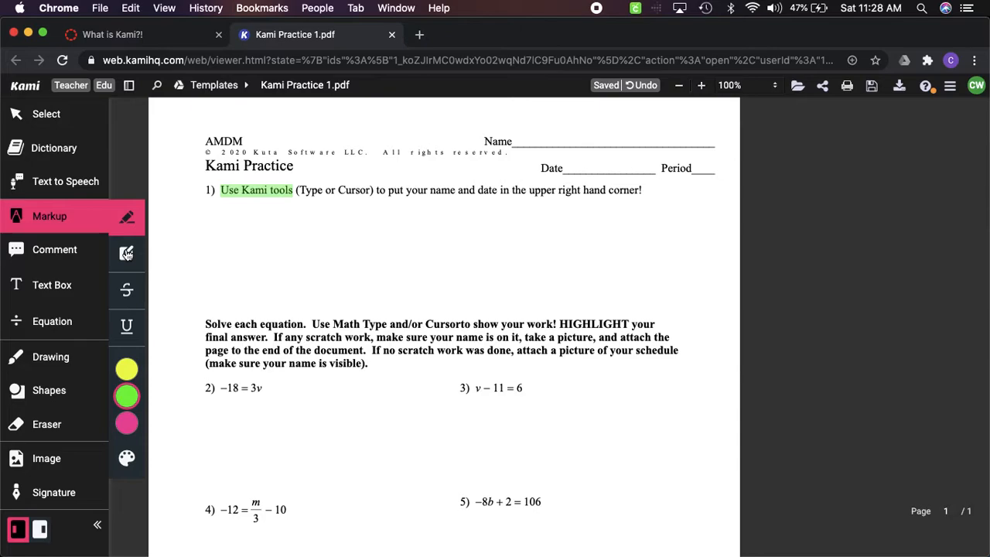
Add a text box on the worksheet's Name line and enter the teacher's title and surname
click(39, 288)
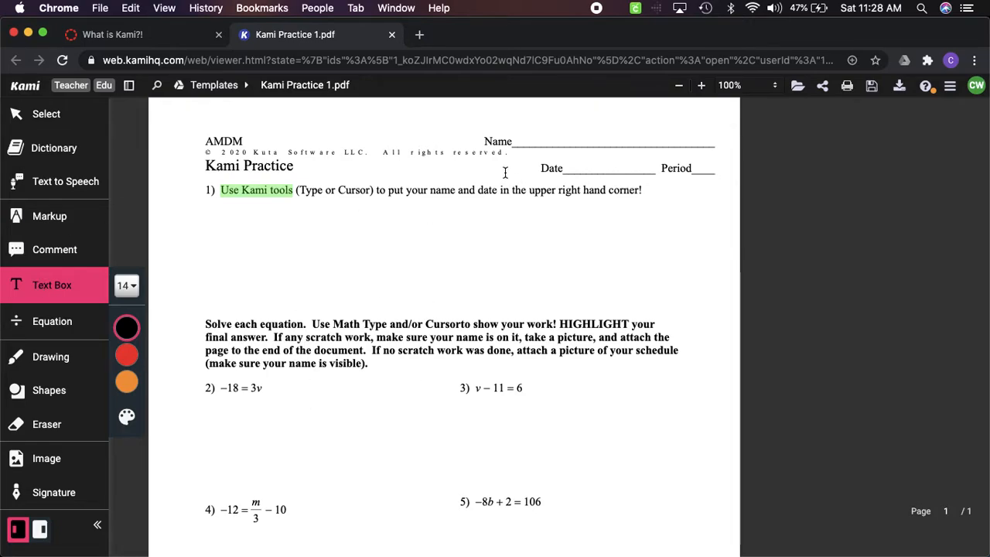
click(525, 140)
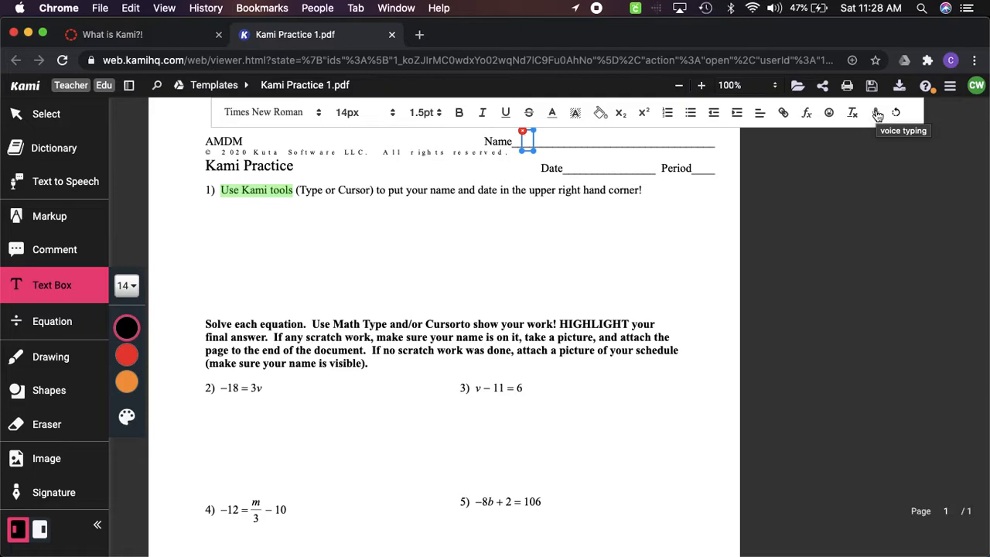
text(Mrs. Woodson)
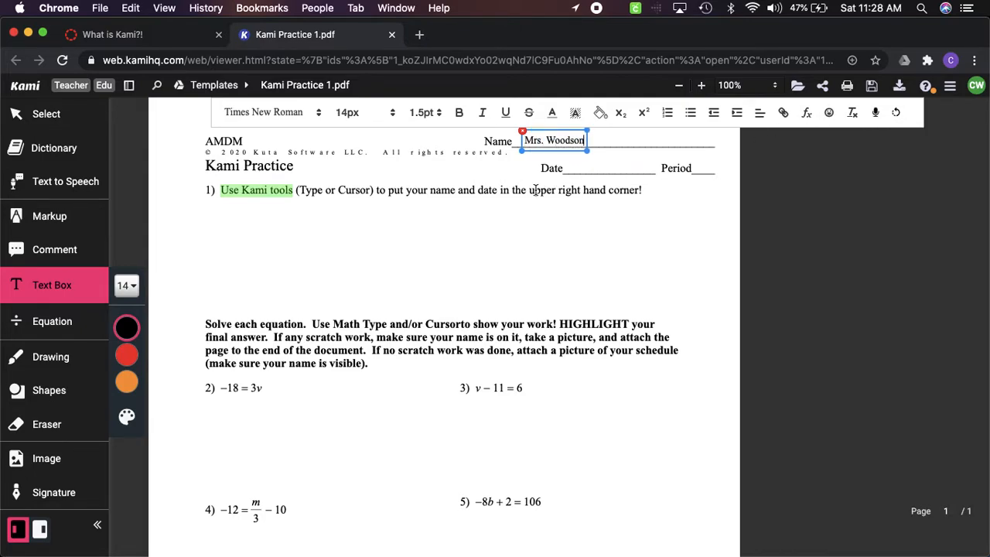
click(449, 242)
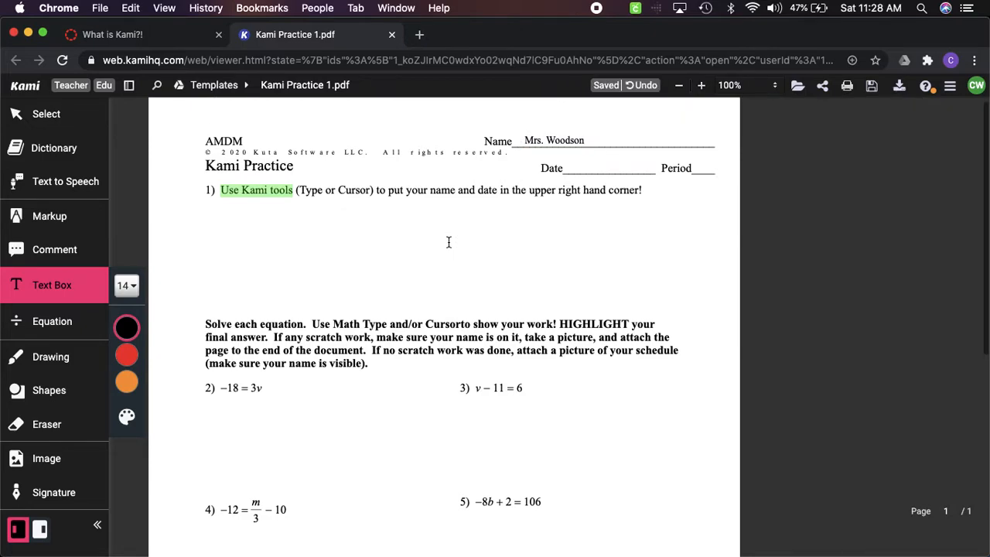
Start an equation below problem 2 with the fraction −18 over 3 followed by an equals sign
click(38, 332)
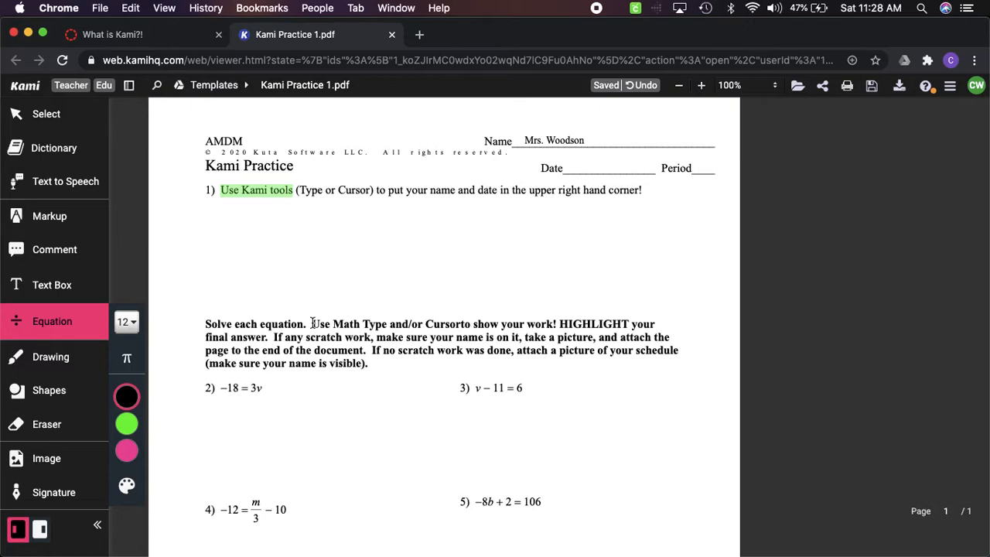
scroll(313, 323, down, 3)
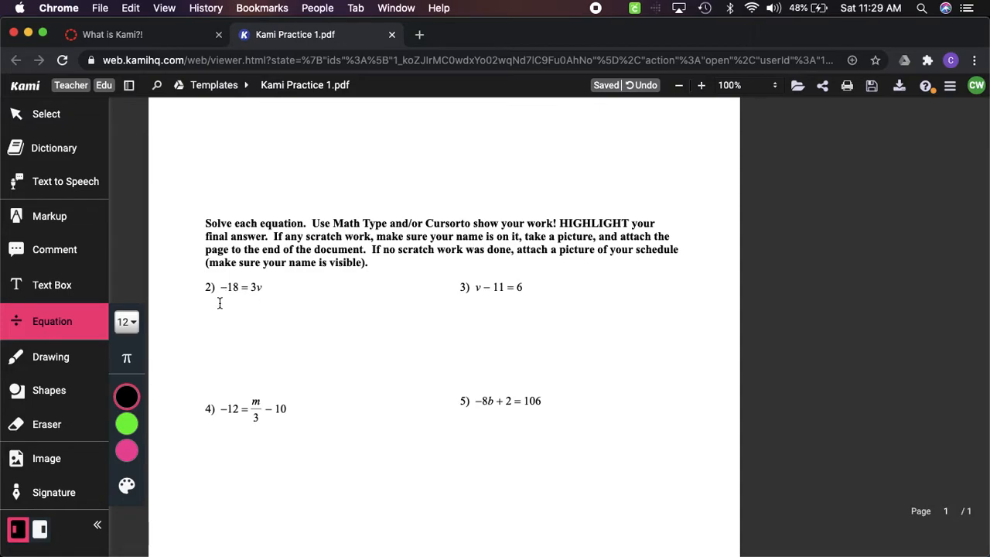
click(220, 307)
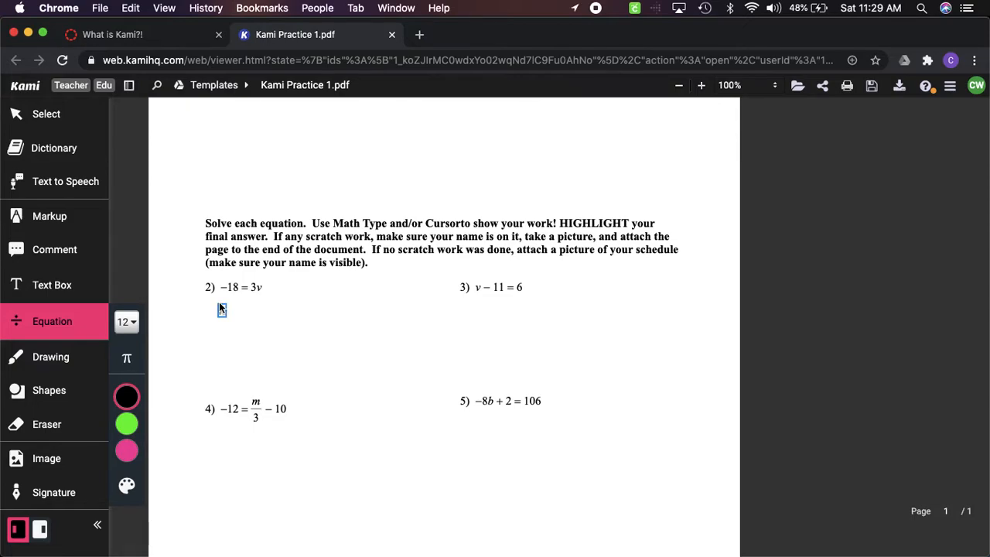
click(126, 360)
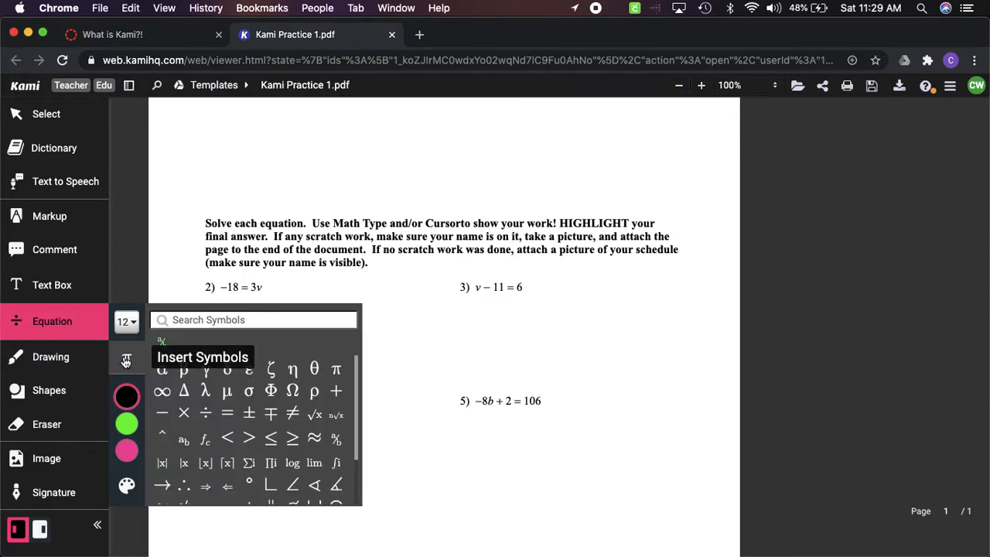
click(335, 440)
scroll(409, 424, up, 2)
scroll(409, 424, down, 3)
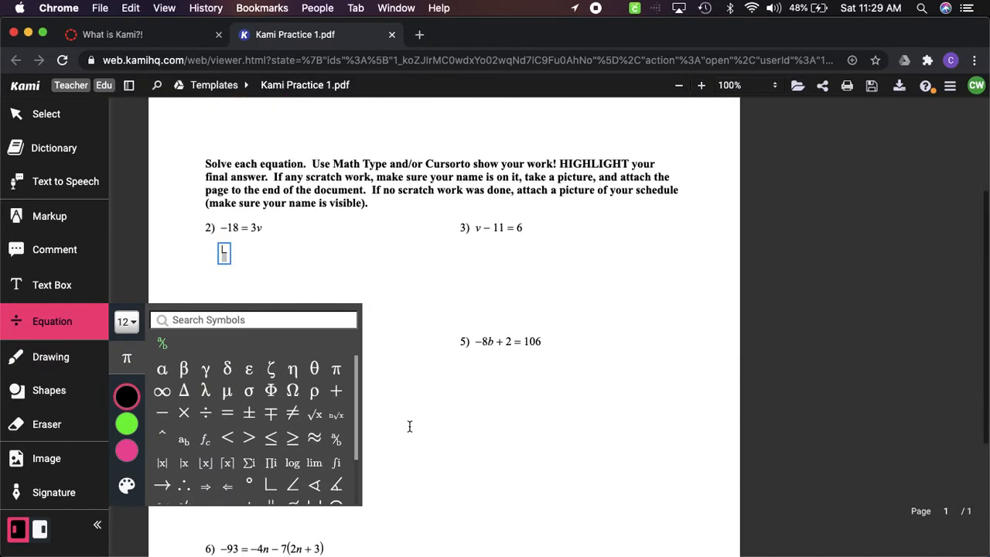
scroll(409, 426, down, 1)
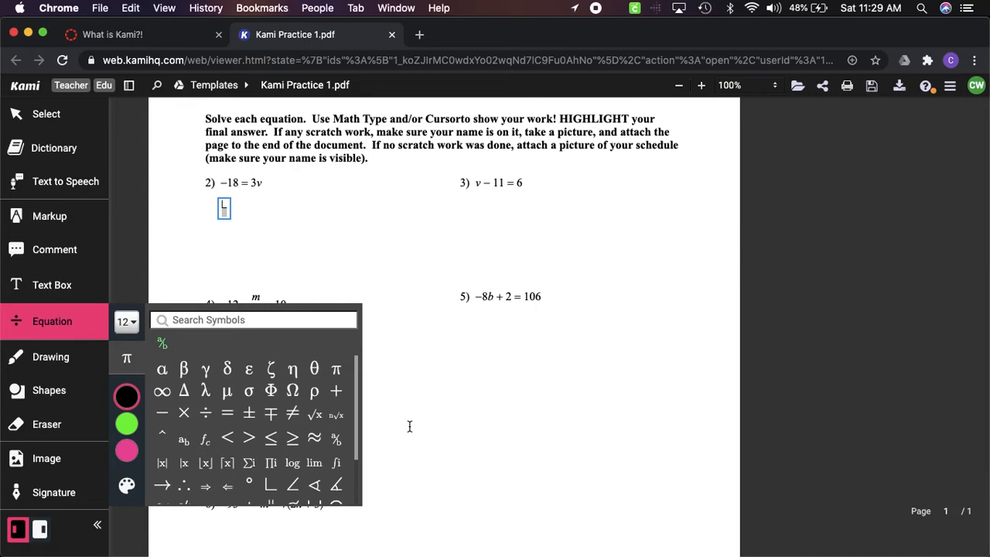
text(-18/)
key(Down)
text(=)
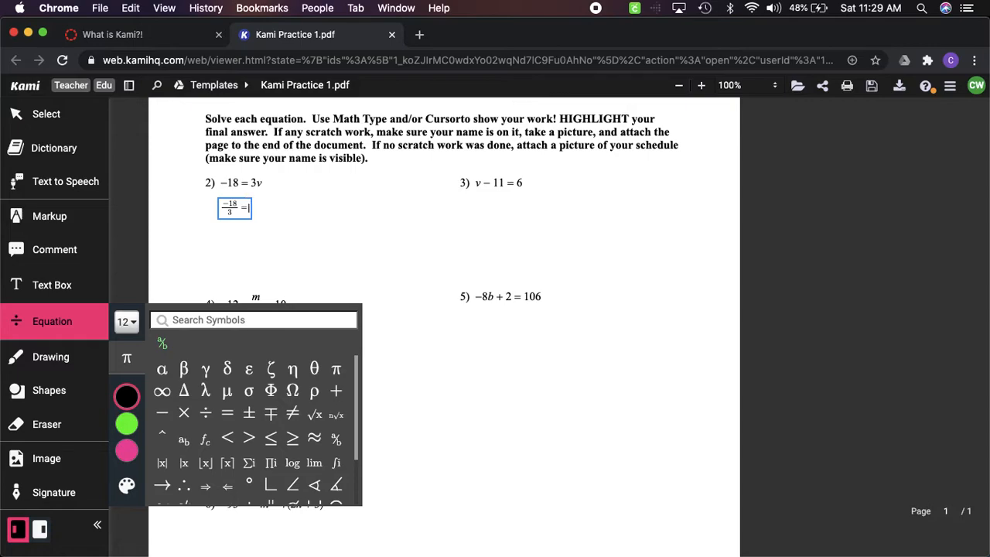
Complete the equation below problem 2 with the fraction 3v over 3 after the equals sign
click(335, 441)
text(3v/)
key(Down)
Add a second equation, −6 = v, below the division step of problem 2
click(219, 235)
click(219, 236)
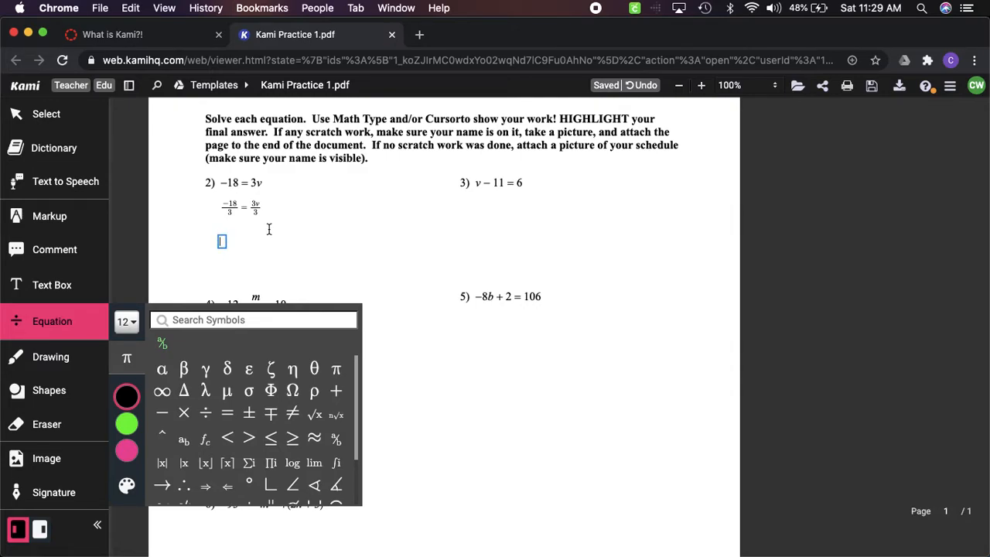
text(-6)
text(=)
text(v)
Highlight the answer −6 = v of problem 2 in green with the Box Highlighter
click(45, 225)
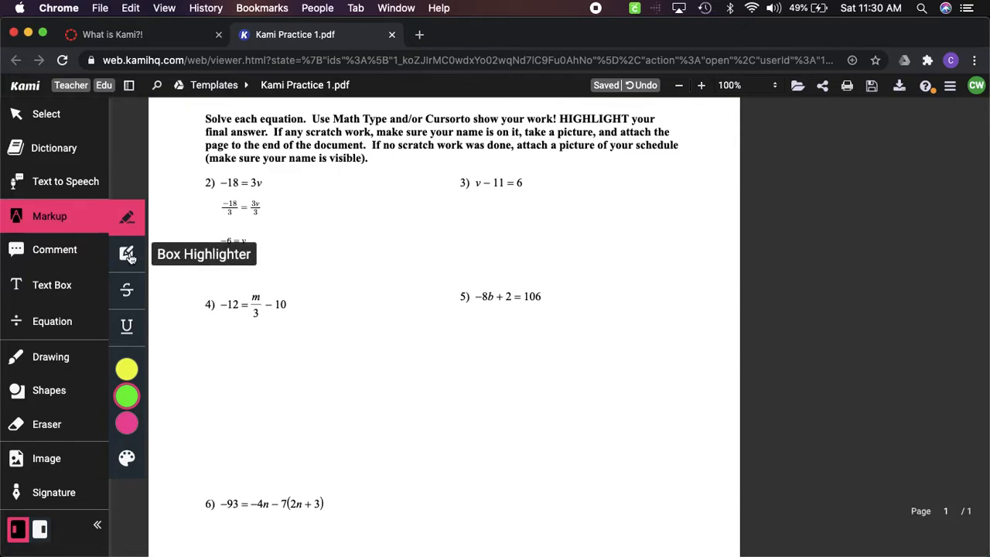
click(128, 256)
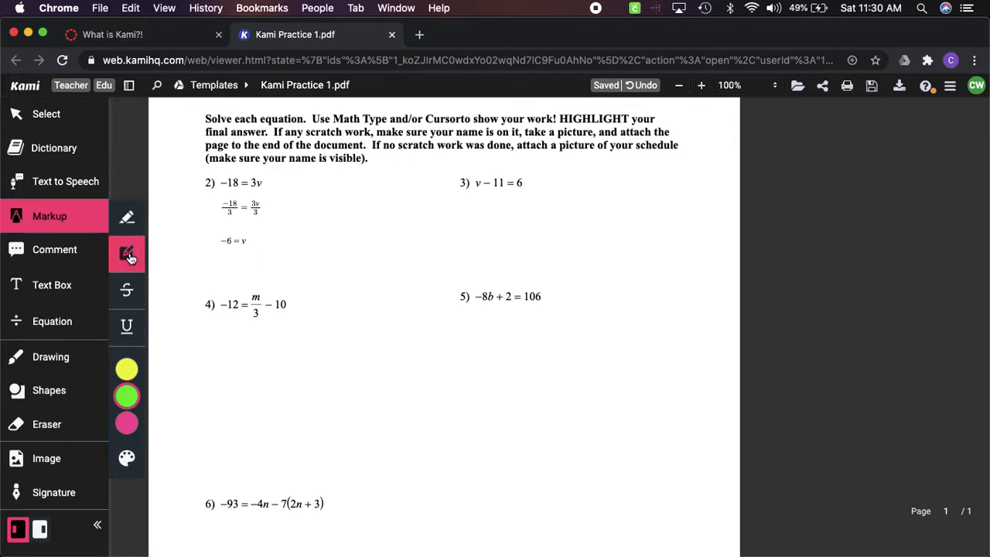
drag(215, 231, 254, 249)
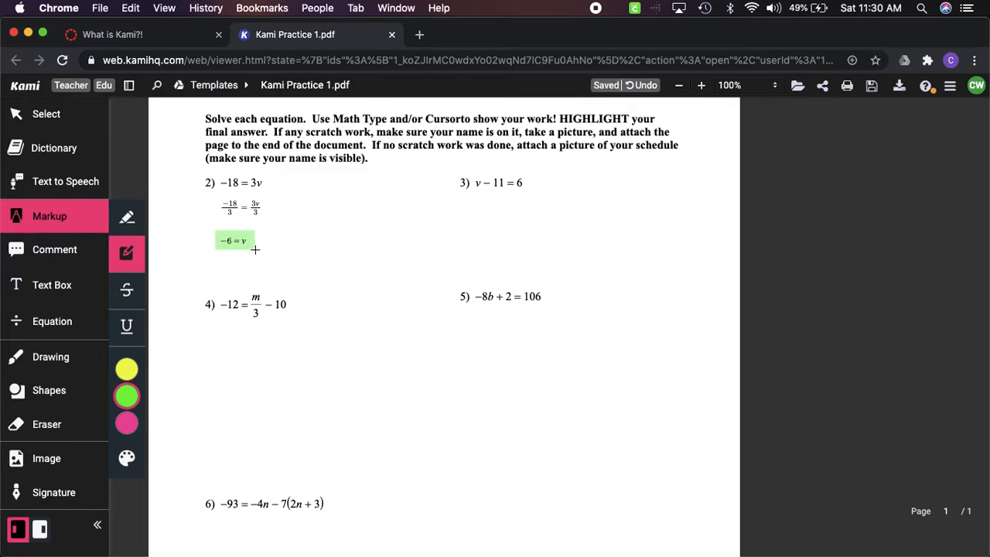
Handwrite the work for problem 3 in black at thickness 1: +11 under both sides, a line below, and v = 17
click(68, 357)
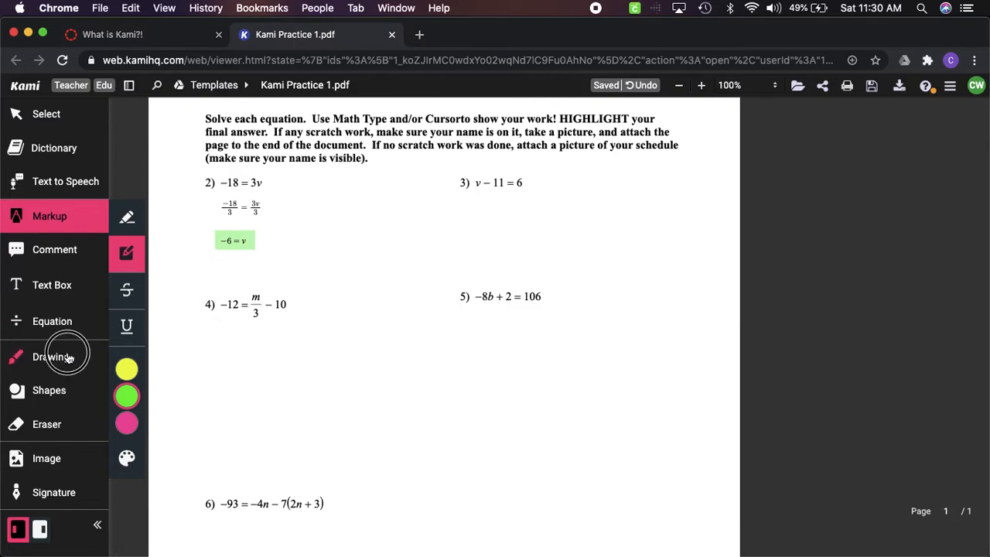
click(131, 357)
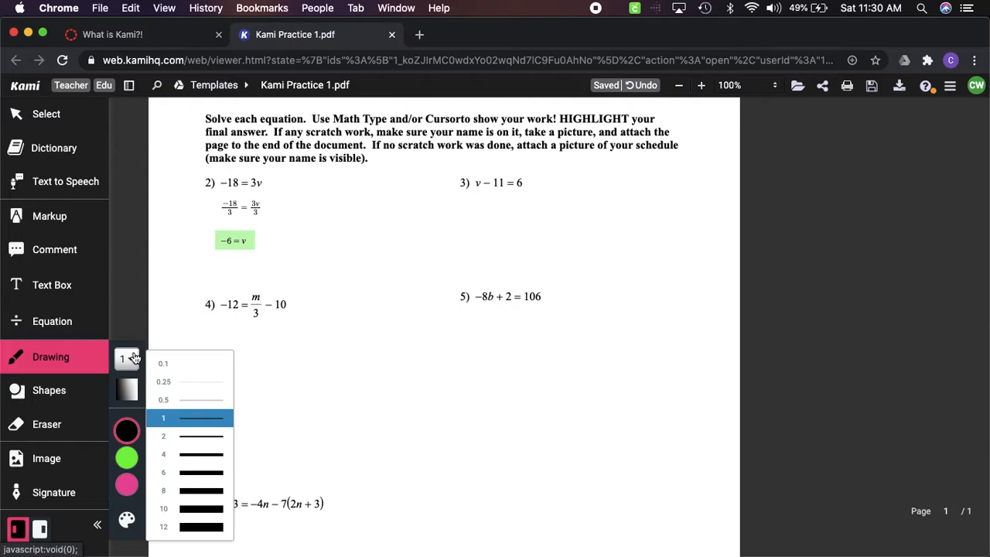
click(127, 430)
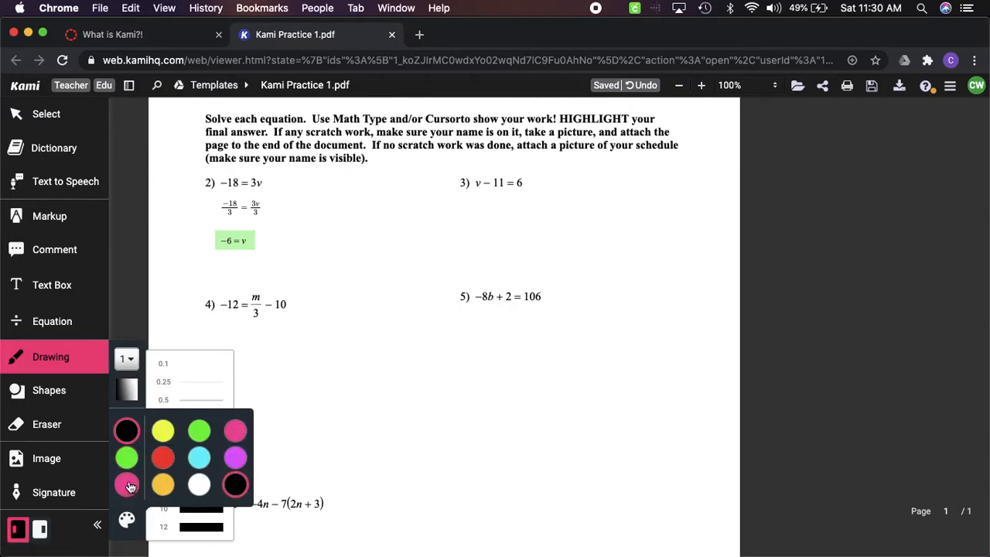
click(487, 197)
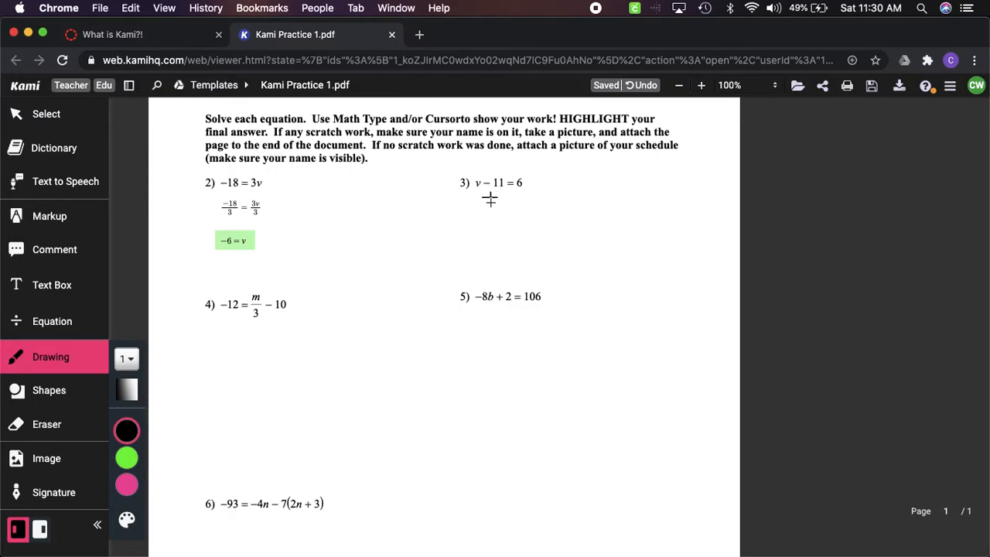
drag(501, 192, 506, 201)
drag(531, 191, 531, 206)
drag(535, 190, 535, 202)
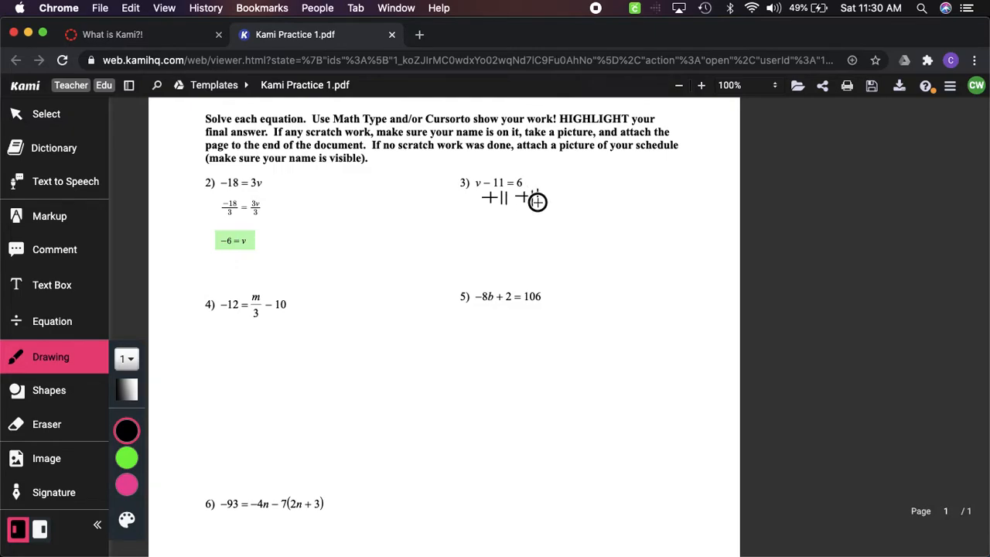
drag(461, 209, 565, 214)
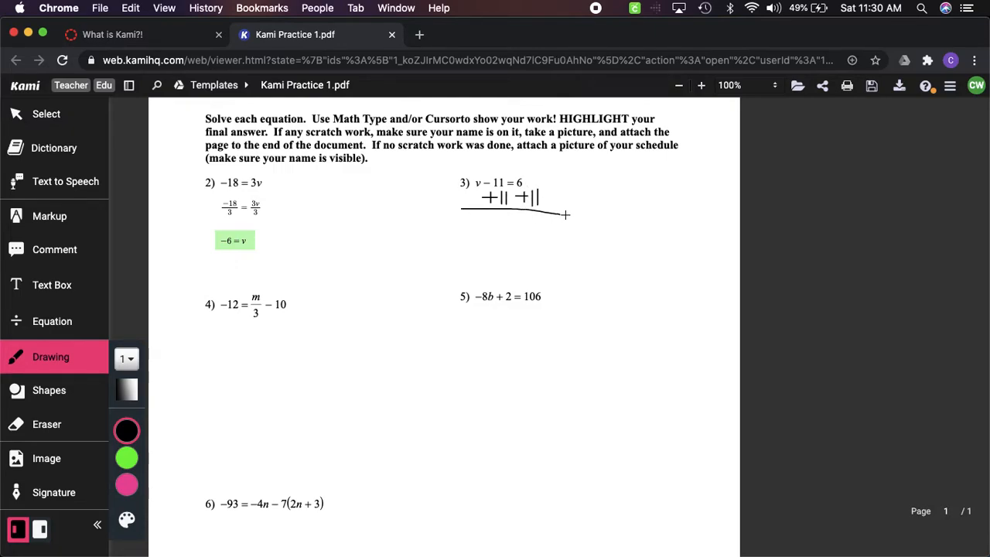
mouse_move(482, 223)
mouse_down()
mouse_move(512, 224)
mouse_move(505, 230)
mouse_move(537, 241)
mouse_up()
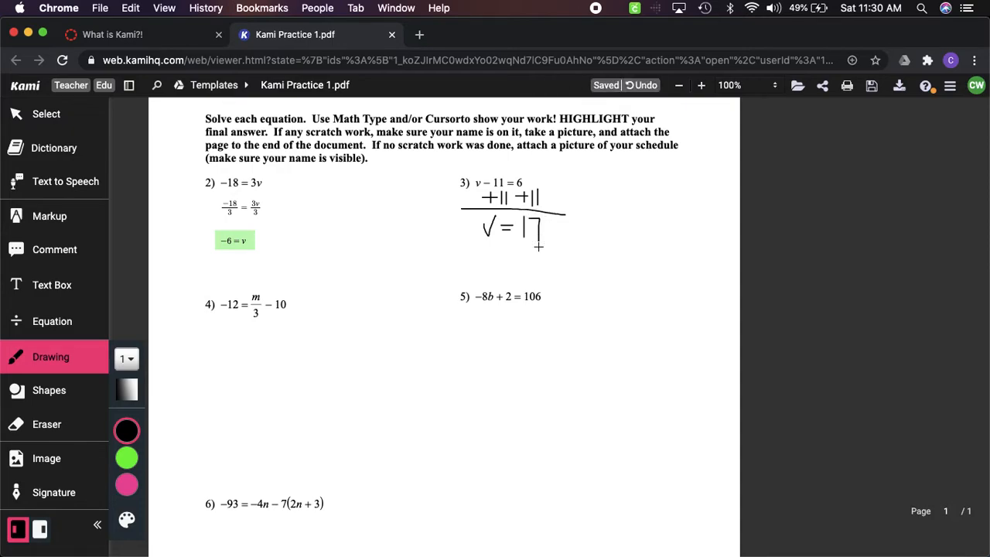
Highlight the handwritten answer v = 17 in green with the Box Highlighter and undo that highlight
click(44, 220)
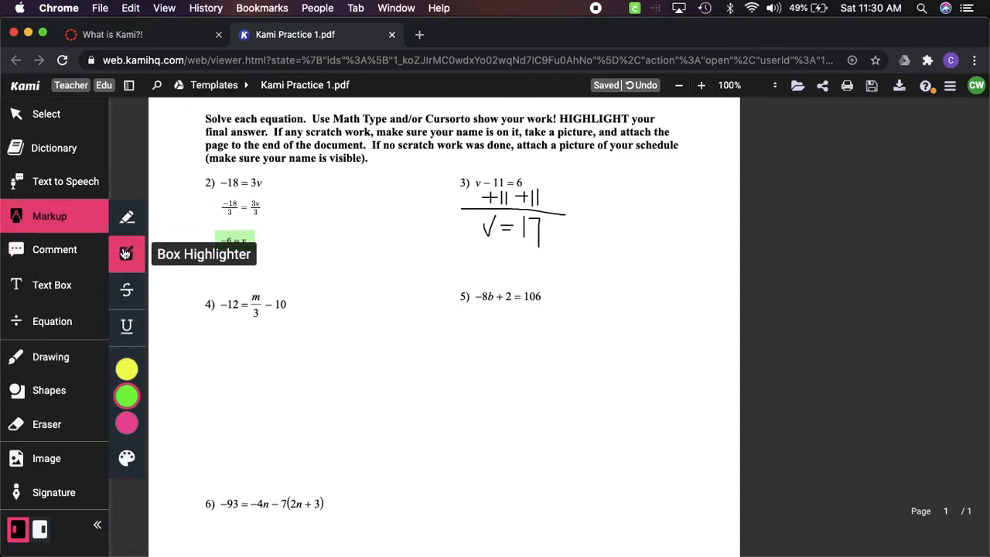
drag(475, 213, 550, 250)
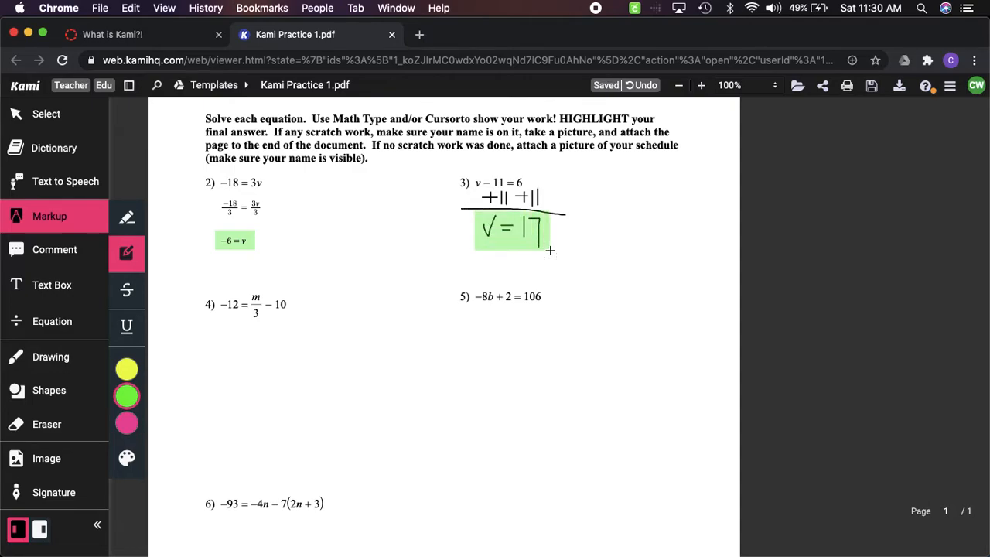
click(646, 86)
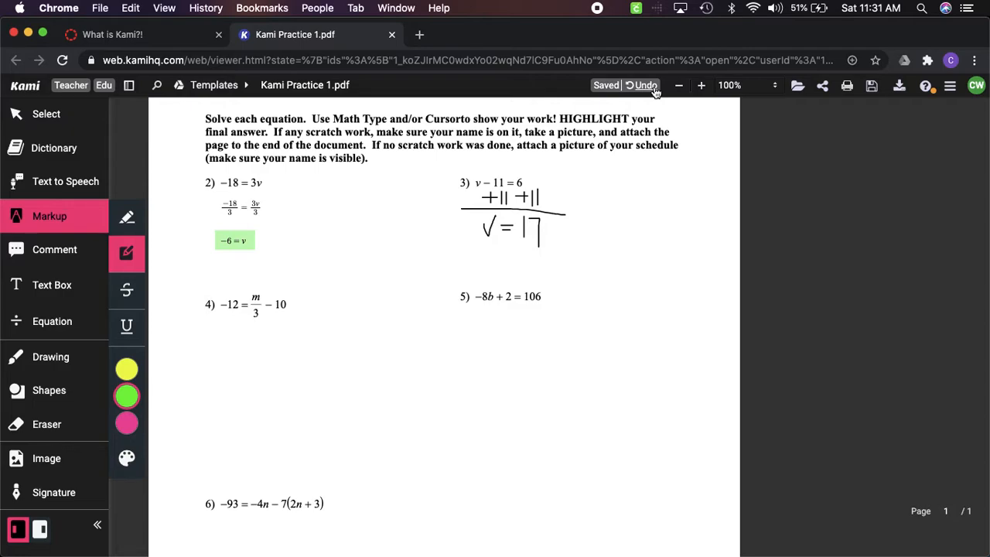
Erase the green box highlight over the answer −6 = v of problem 2
click(45, 424)
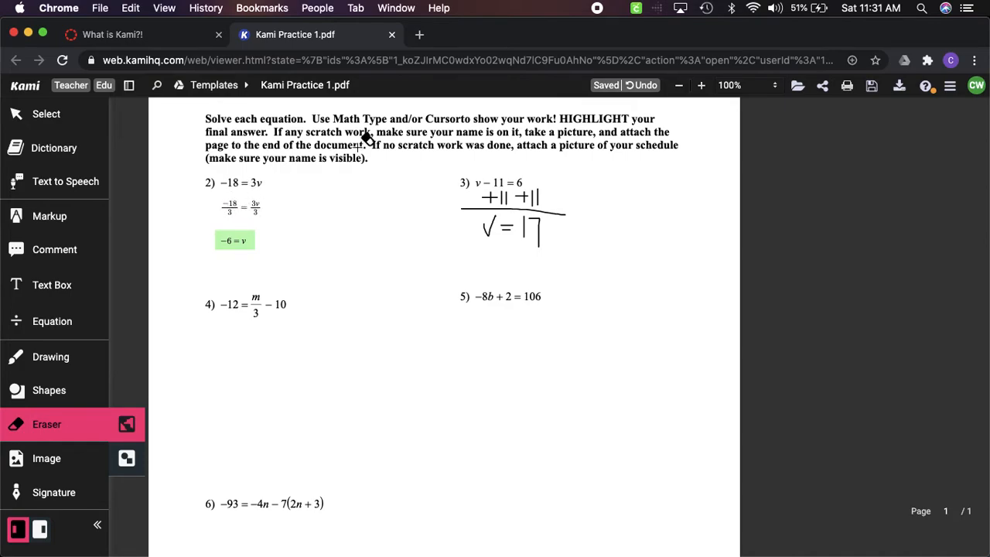
click(238, 239)
click(652, 87)
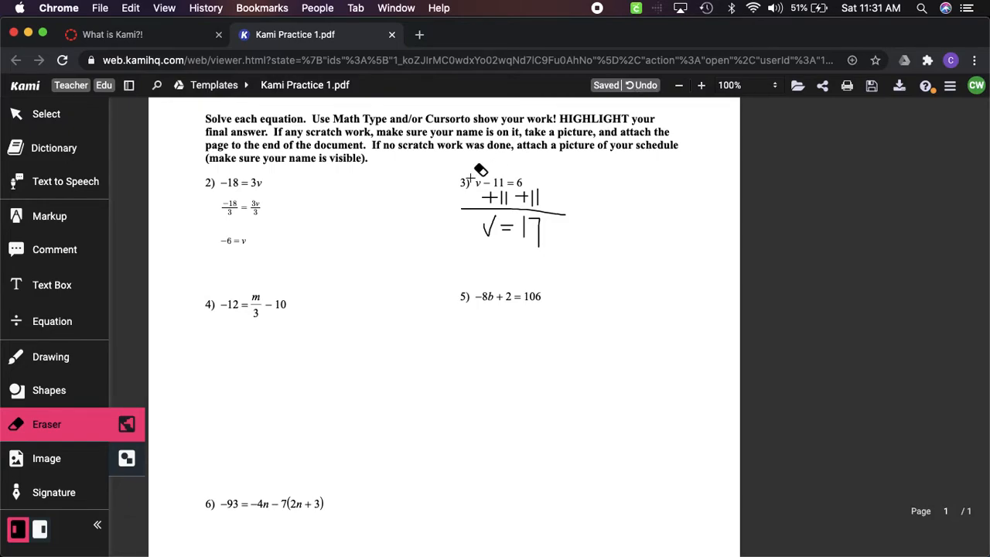
Erase the handwritten work and answer below problem 3 on the worksheet
mouse_move(429, 191)
mouse_down()
mouse_move(603, 225)
mouse_move(574, 237)
mouse_move(467, 221)
mouse_move(444, 204)
mouse_move(514, 223)
mouse_move(539, 171)
mouse_move(440, 205)
mouse_move(488, 186)
mouse_move(530, 203)
mouse_move(526, 242)
mouse_up()
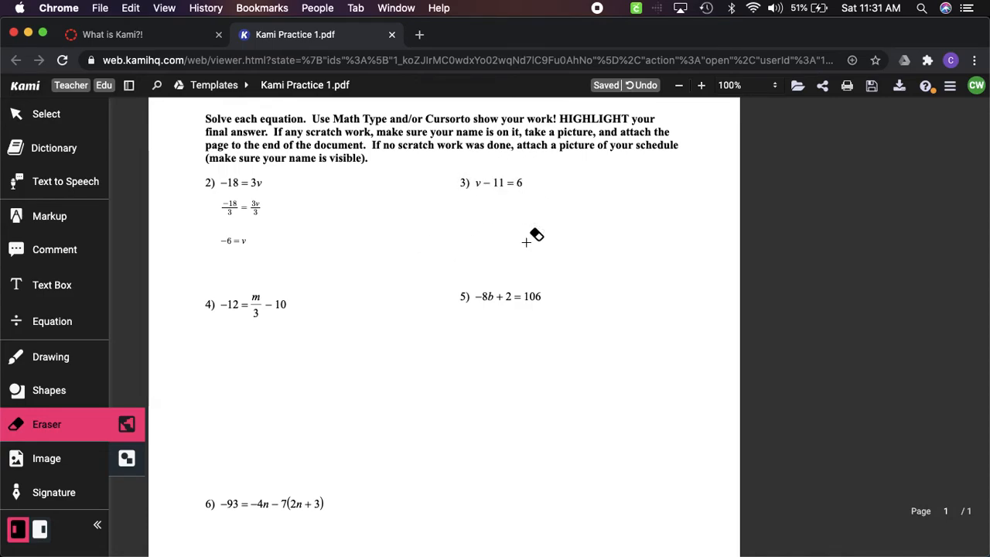
scroll(283, 207, up, 3)
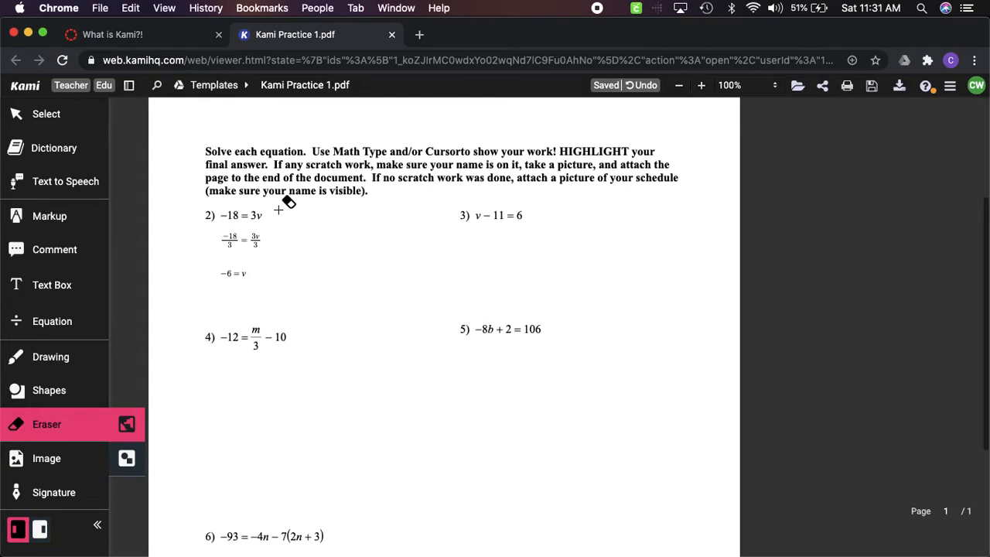
click(256, 113)
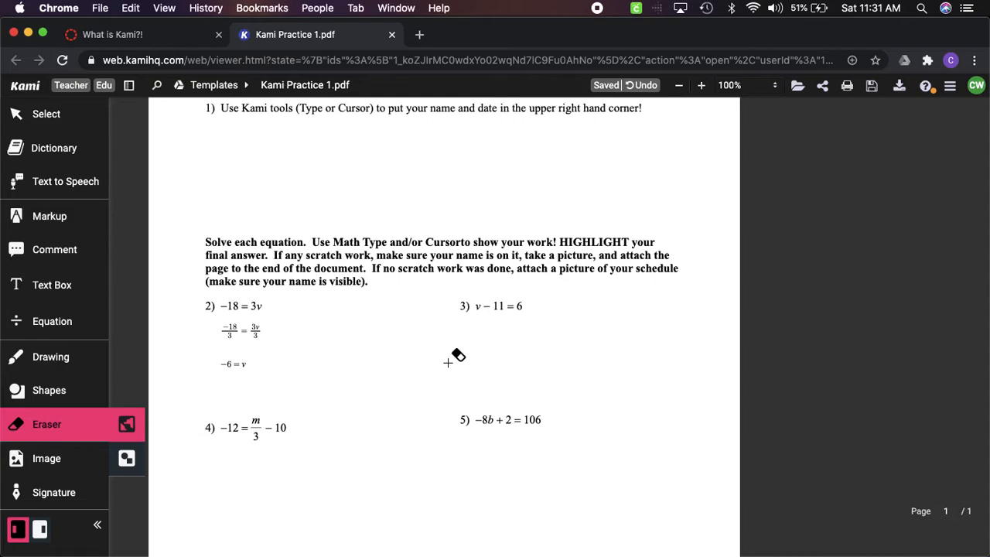
Add 1 new page of type Blank Page after the worksheet's last page
scroll(338, 391, down, 5)
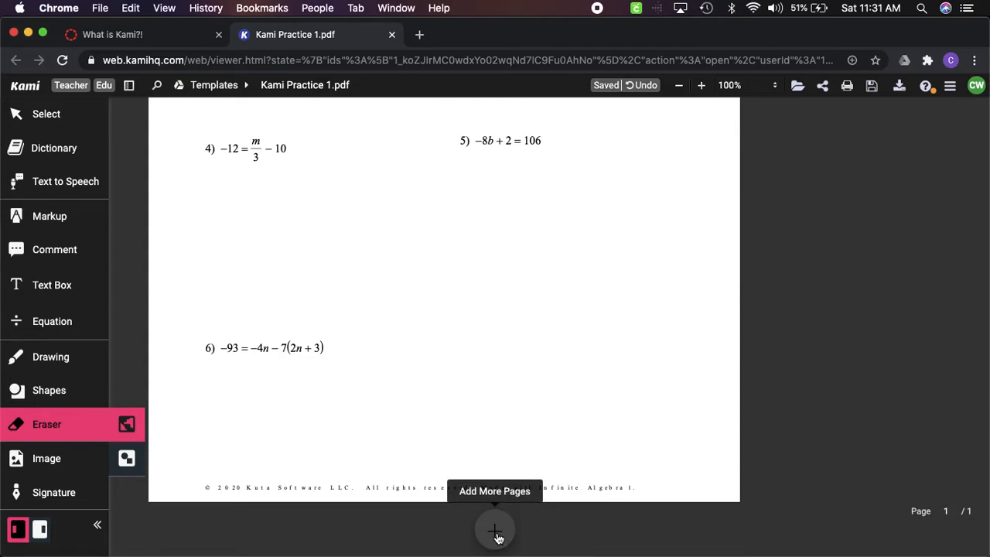
click(495, 532)
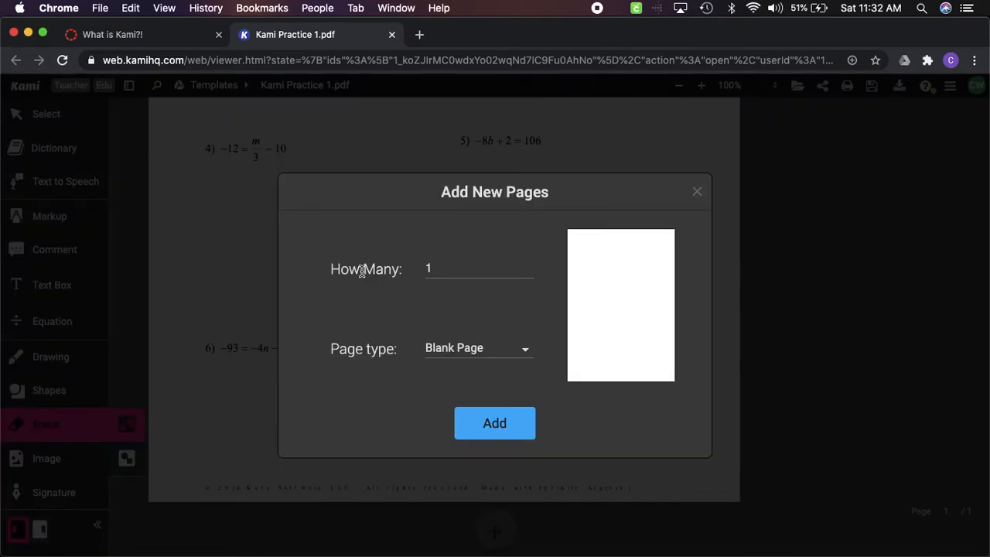
click(521, 353)
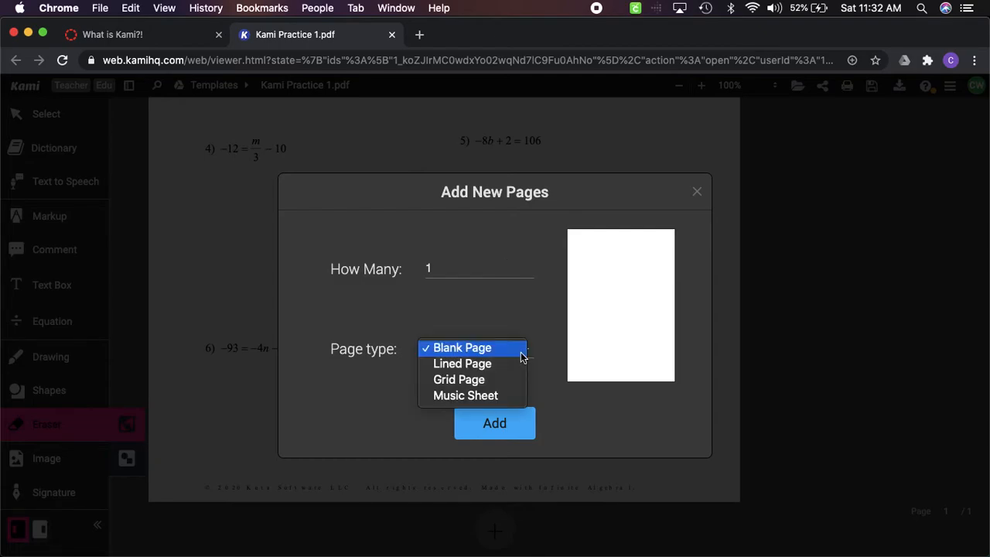
click(487, 349)
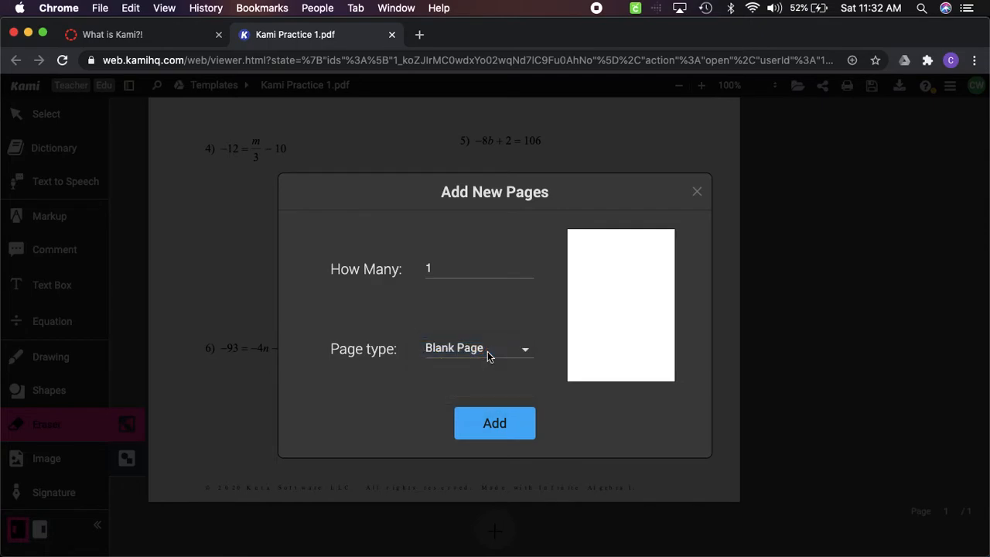
click(495, 426)
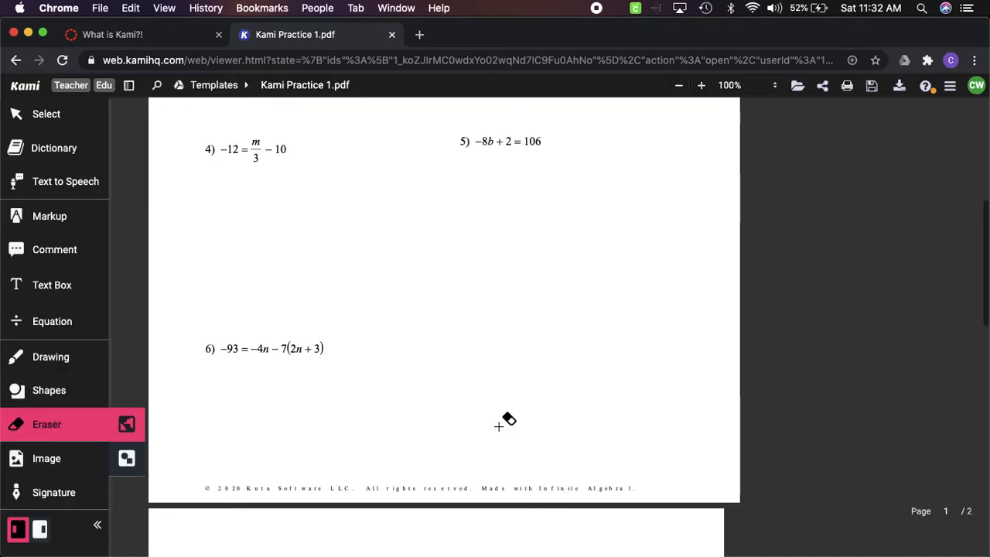
Choose the image 2.4 Notes.jpg from Google Drive for insertion on the blank second page
scroll(499, 425, down, 10)
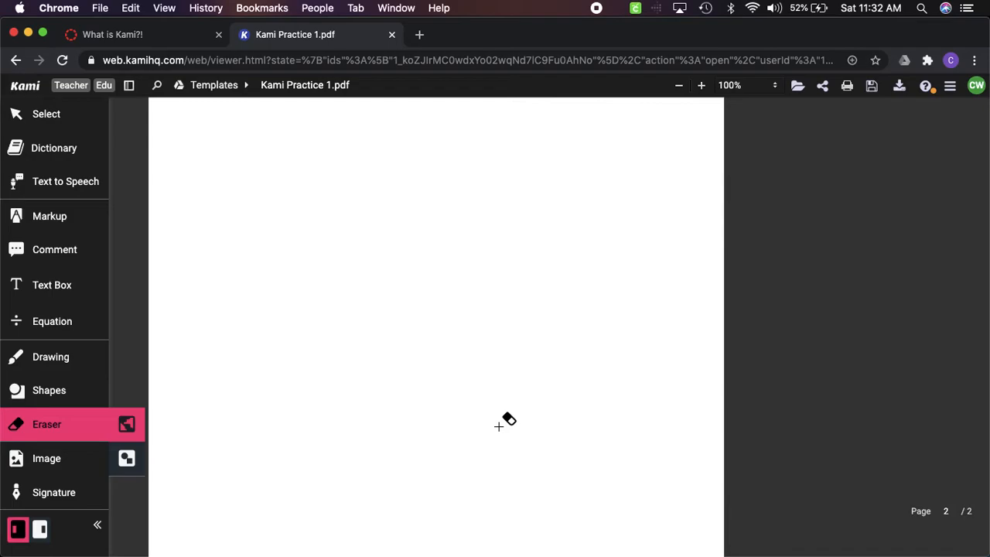
click(51, 459)
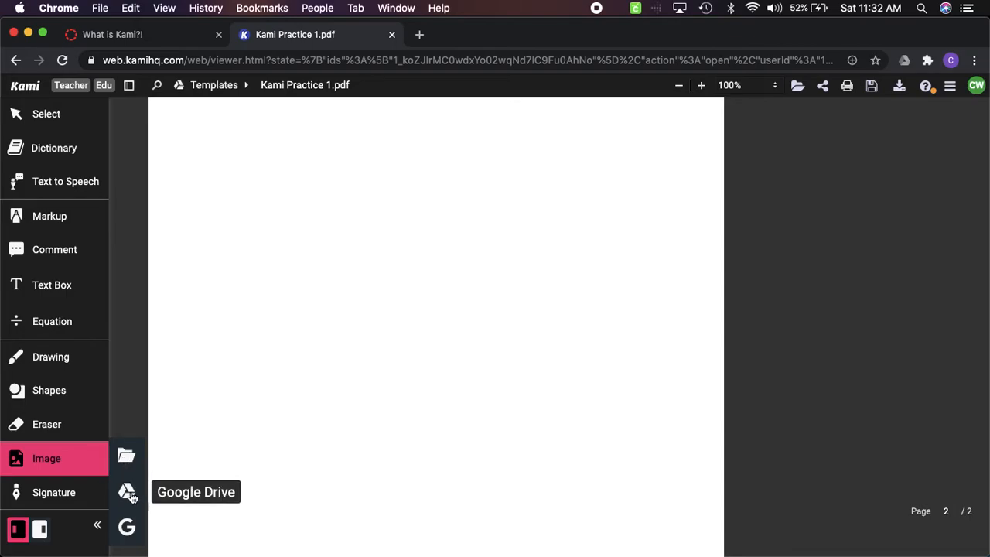
click(128, 493)
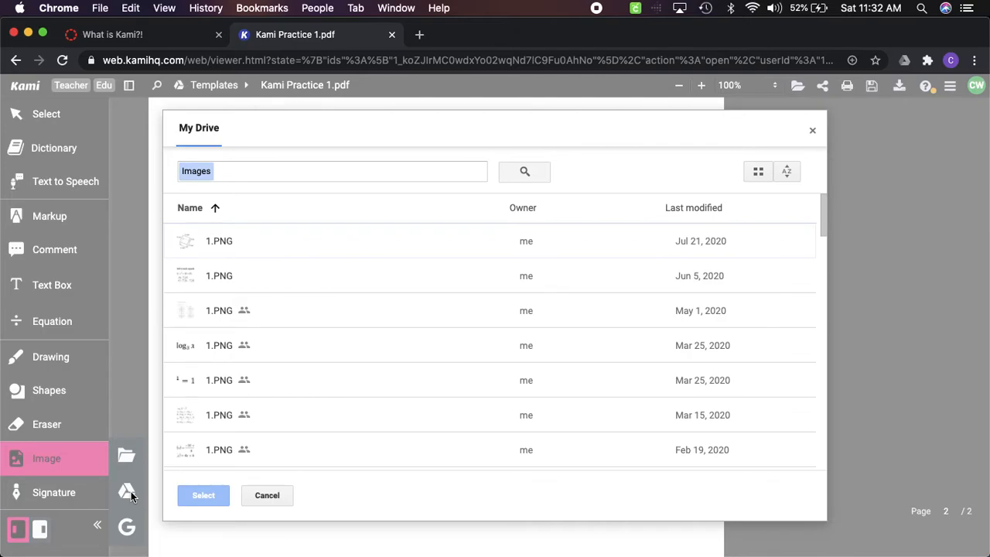
click(250, 175)
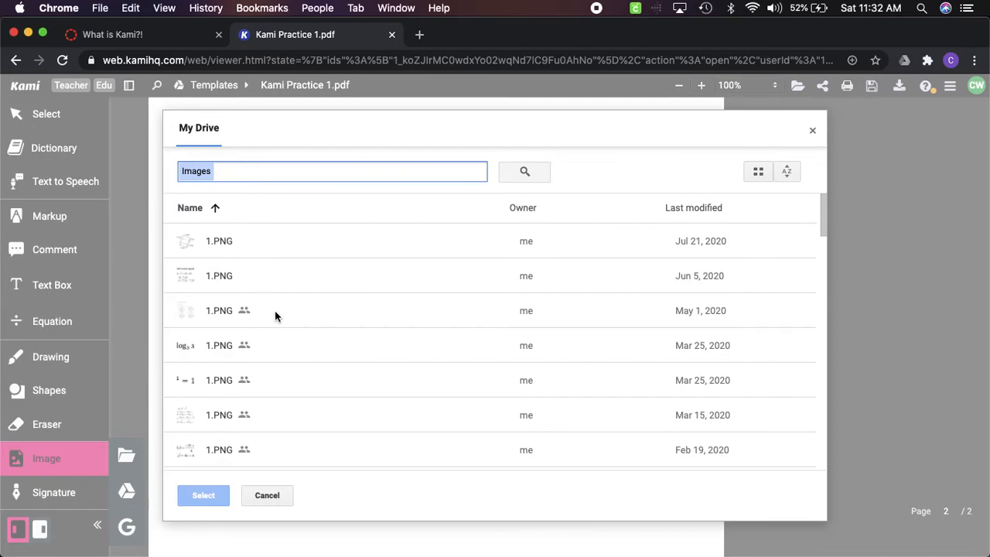
scroll(275, 310, down, 5)
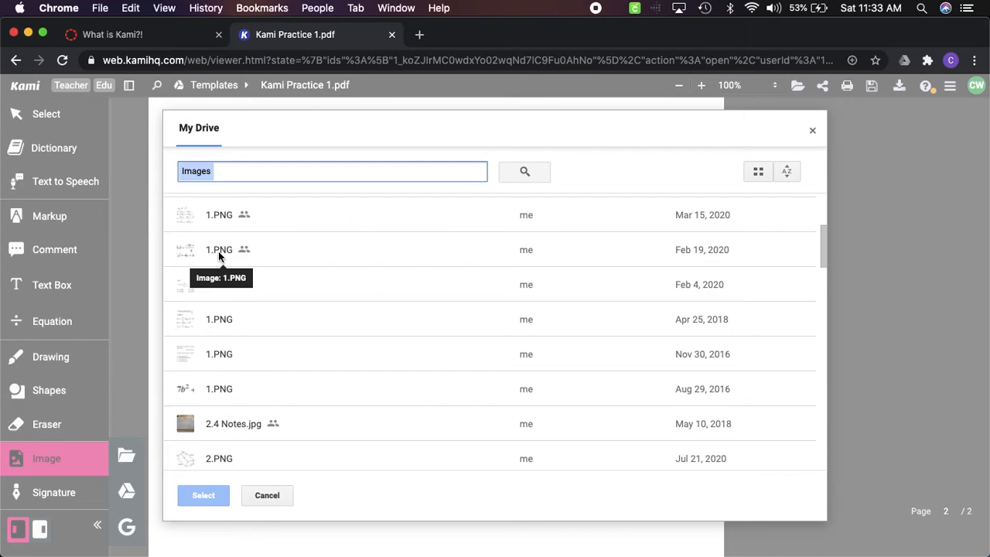
click(256, 422)
click(195, 498)
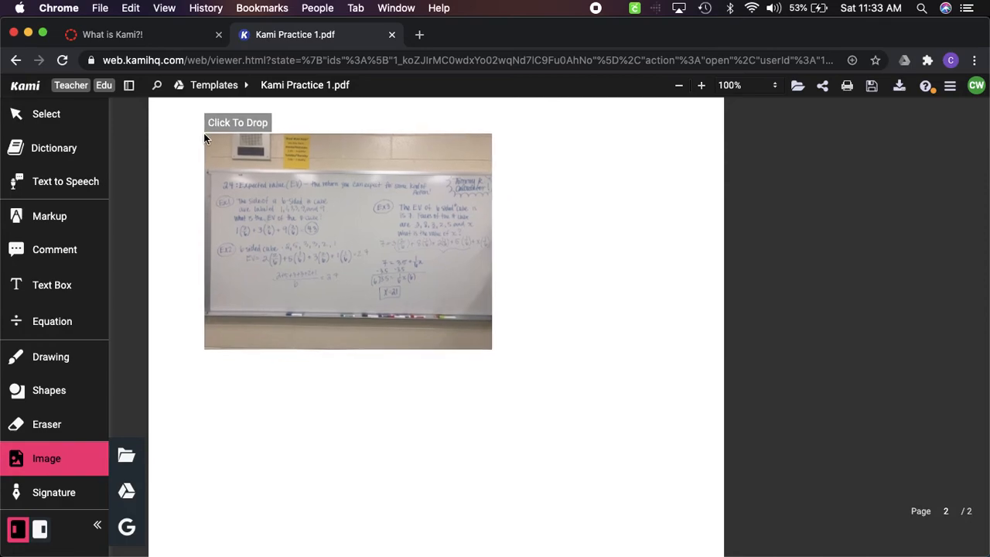
Place the whiteboard photo near the upper-left corner of page 2 and enlarge it to span most of the page's width
click(179, 124)
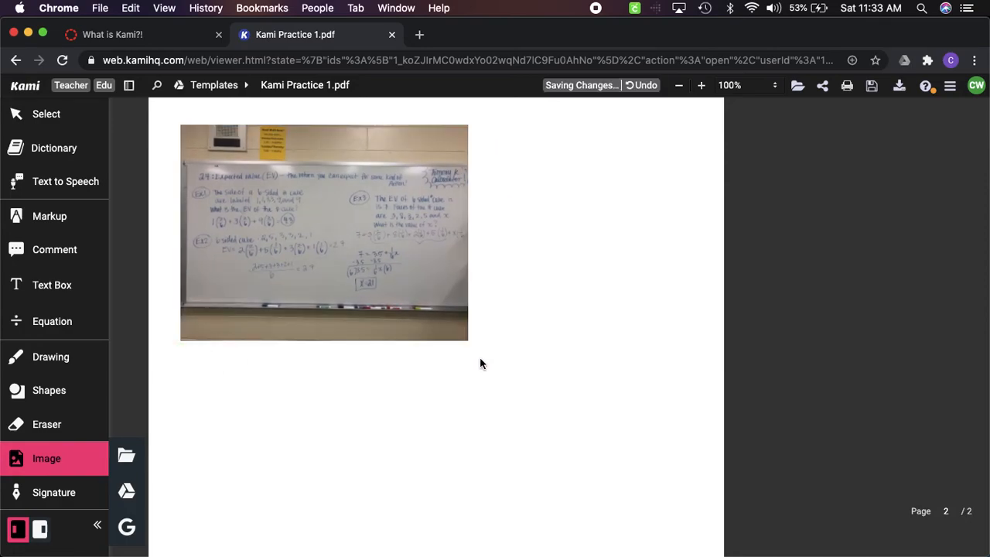
drag(466, 341, 673, 464)
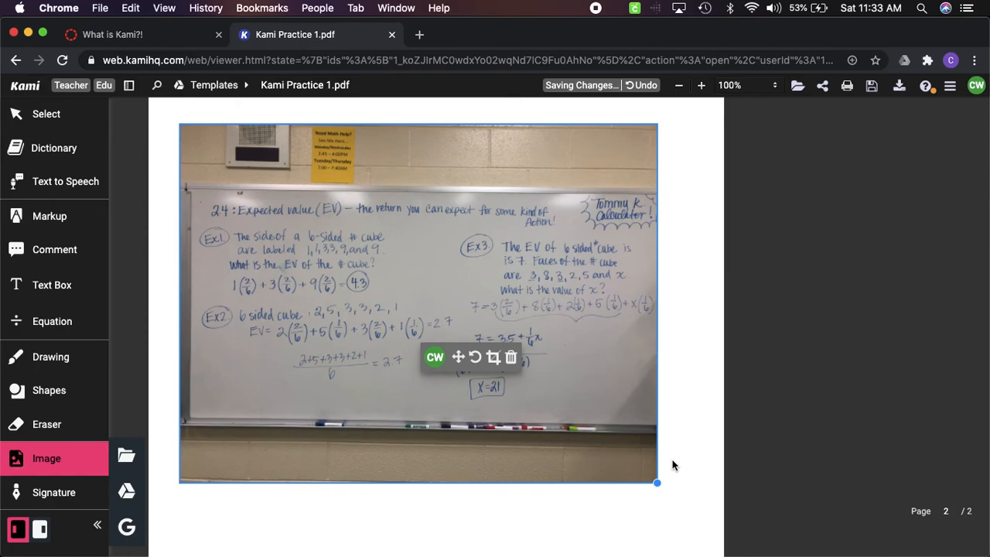
click(672, 465)
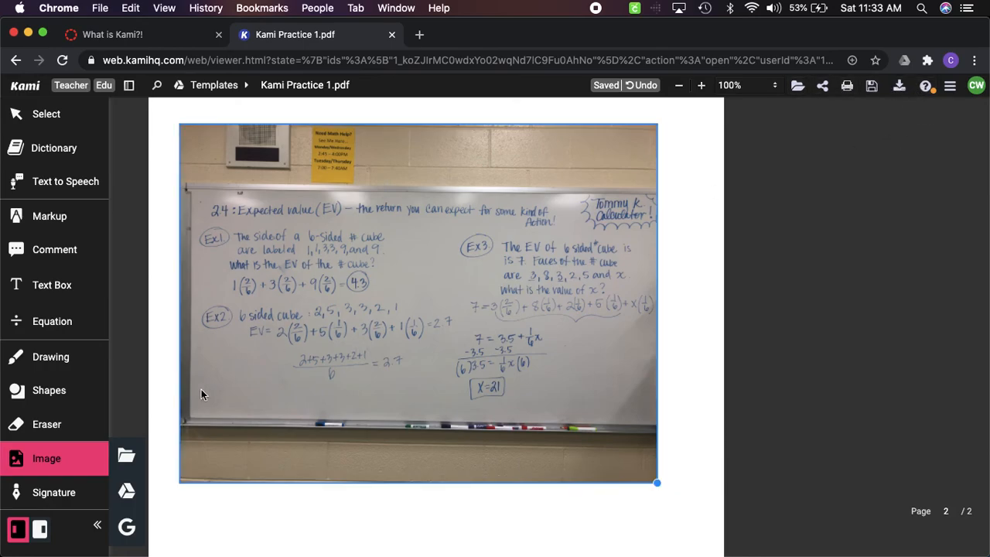
Move the annotation toolbar to the opposite side of the document and collapse its tool descriptions to icons only
click(98, 526)
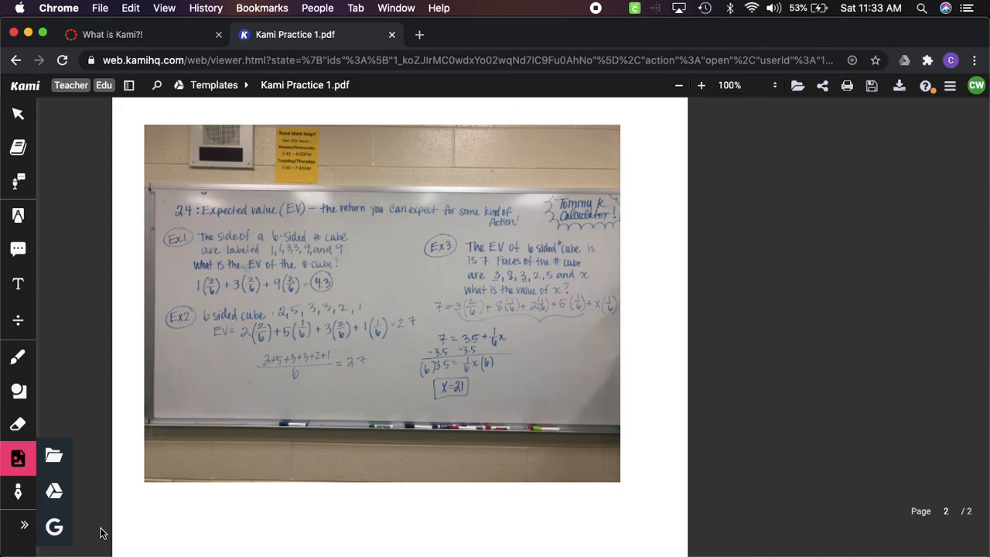
click(24, 526)
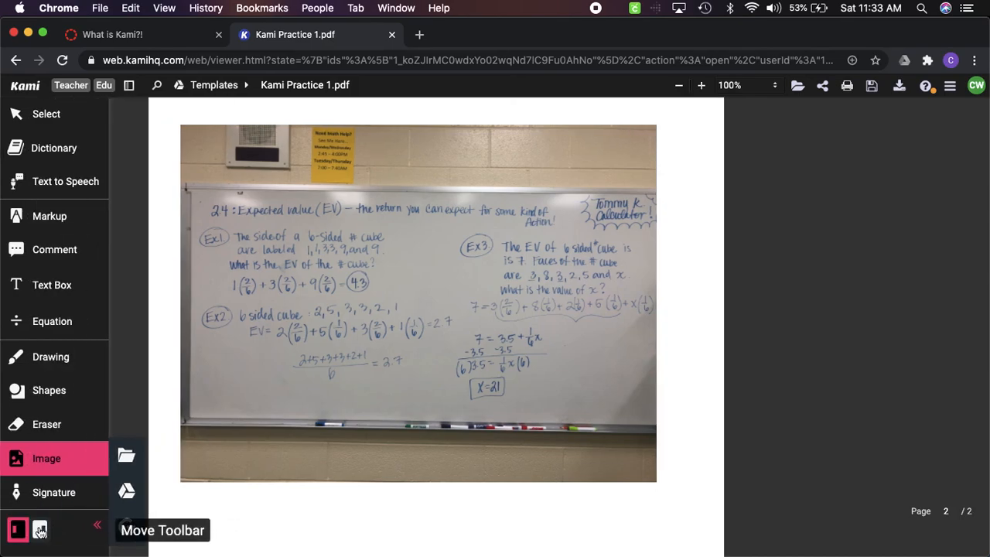
click(40, 529)
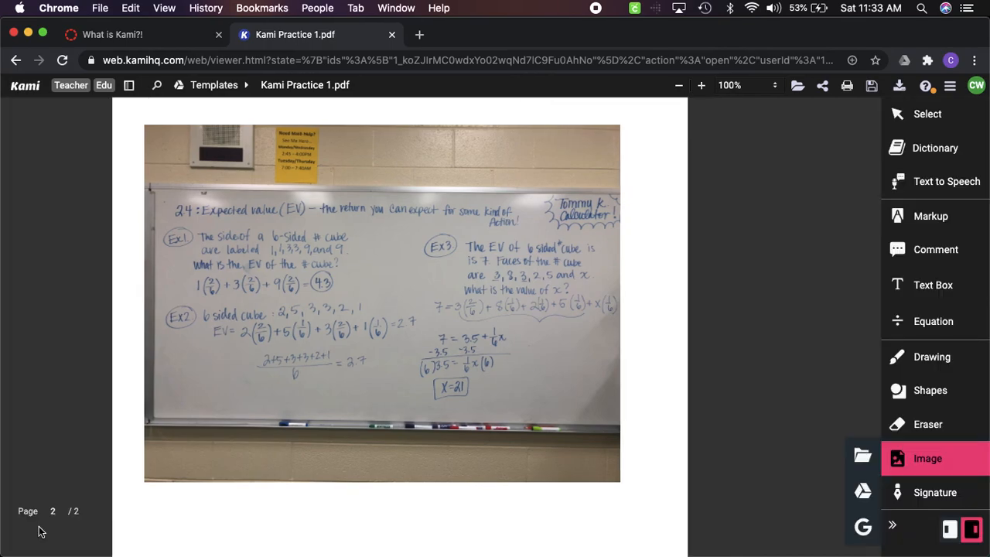
click(894, 529)
click(895, 530)
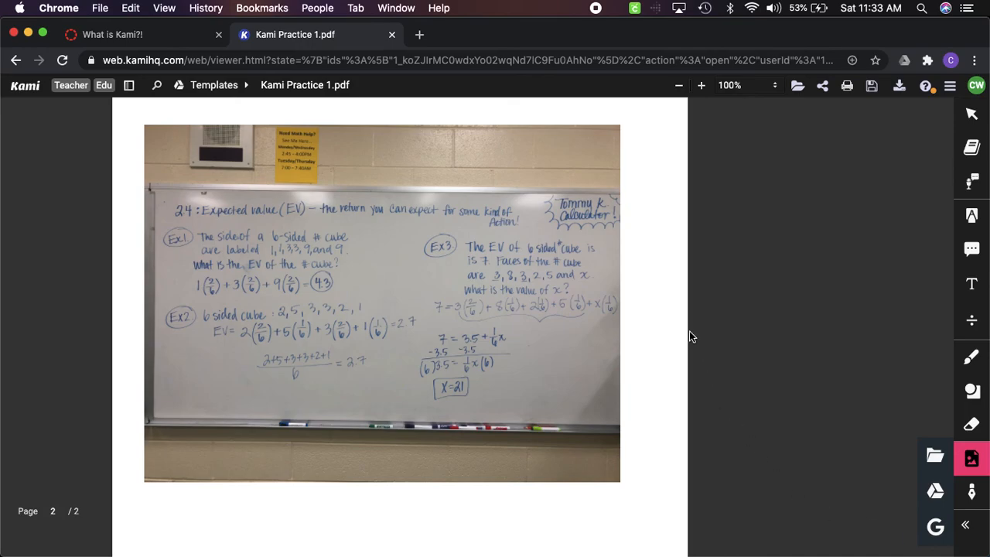